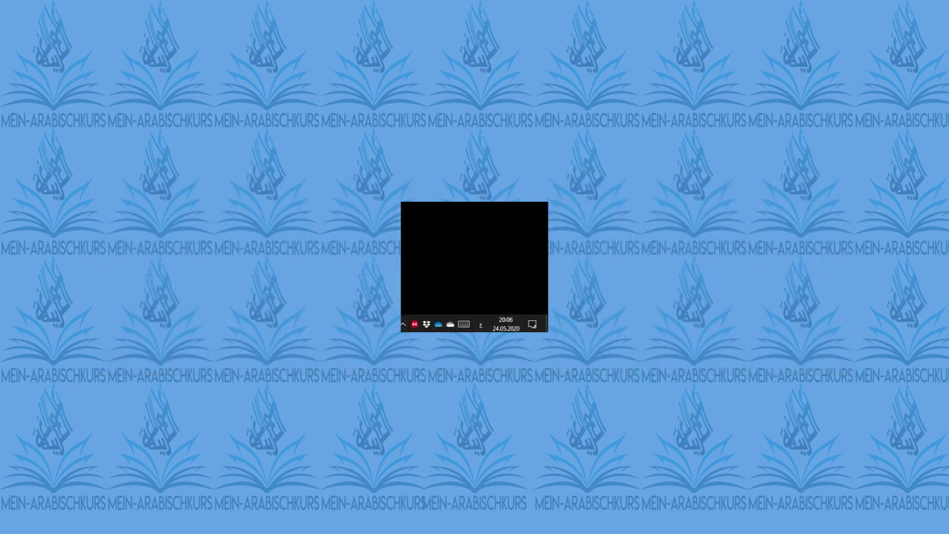
Switch the keyboard input language to German and open the Windows language settings.
mouse_move(480, 324)
key(alt+shift)
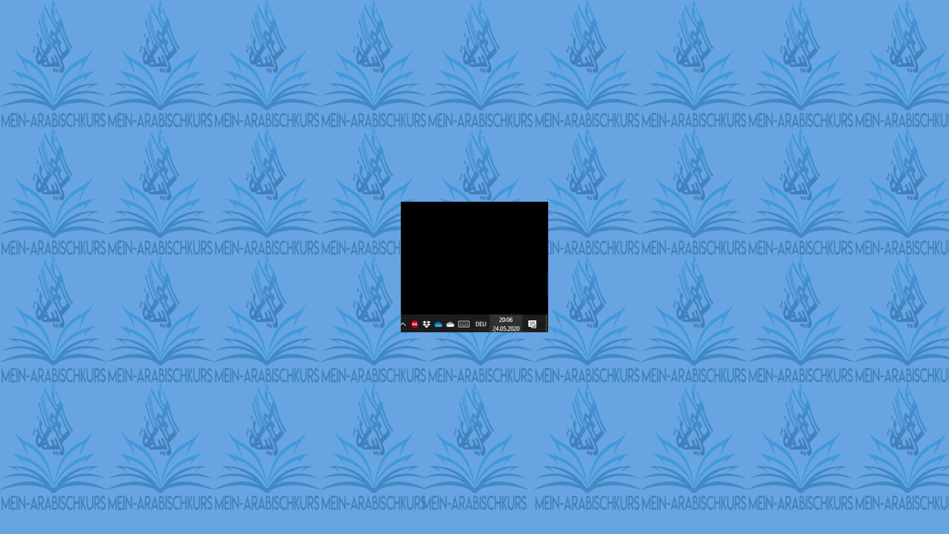
click(485, 329)
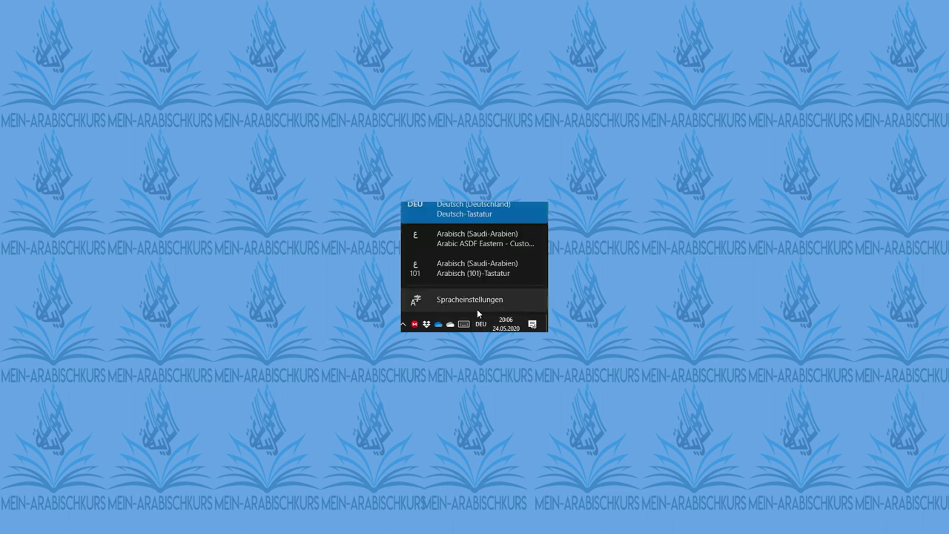
click(475, 300)
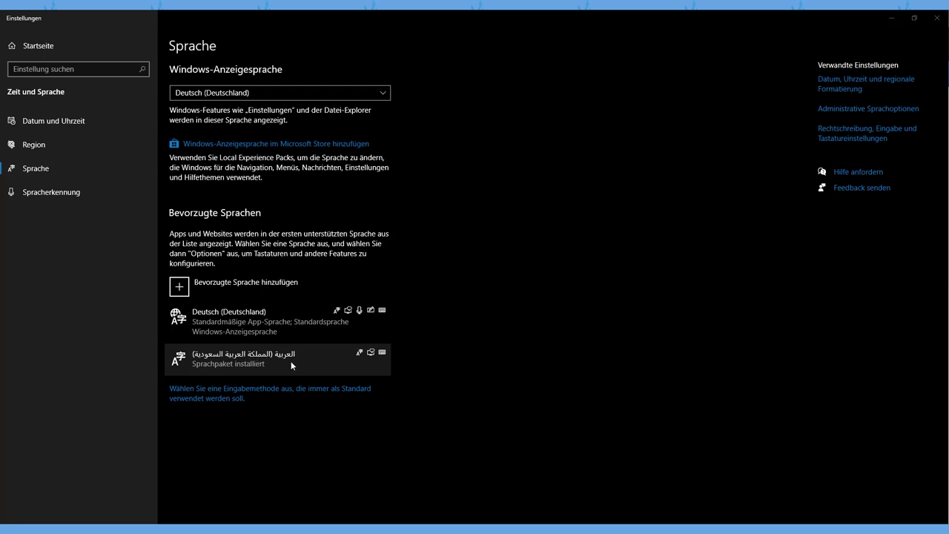
Browse the Arabic variants among the languages offered for installation, and close the list without adding one.
click(179, 288)
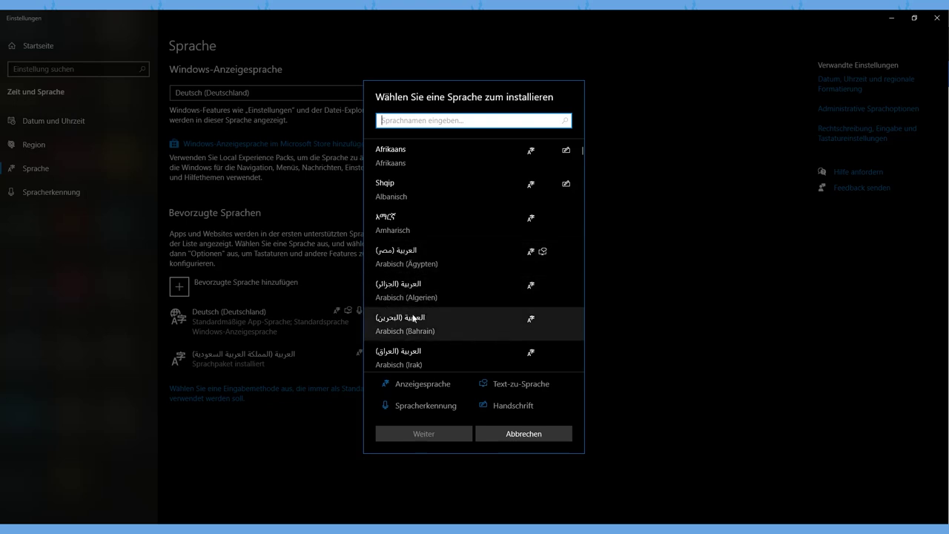
scroll(425, 307, down, 2)
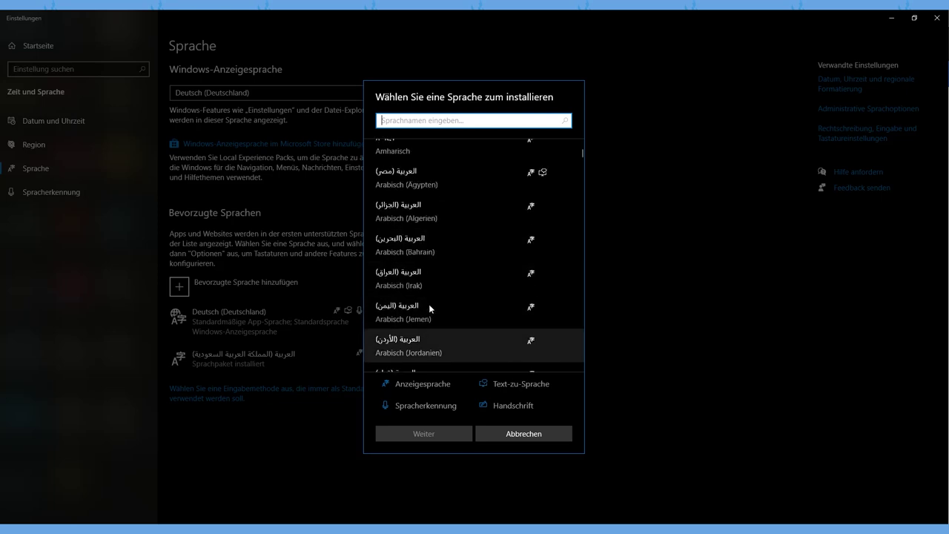
scroll(430, 304, up, 2)
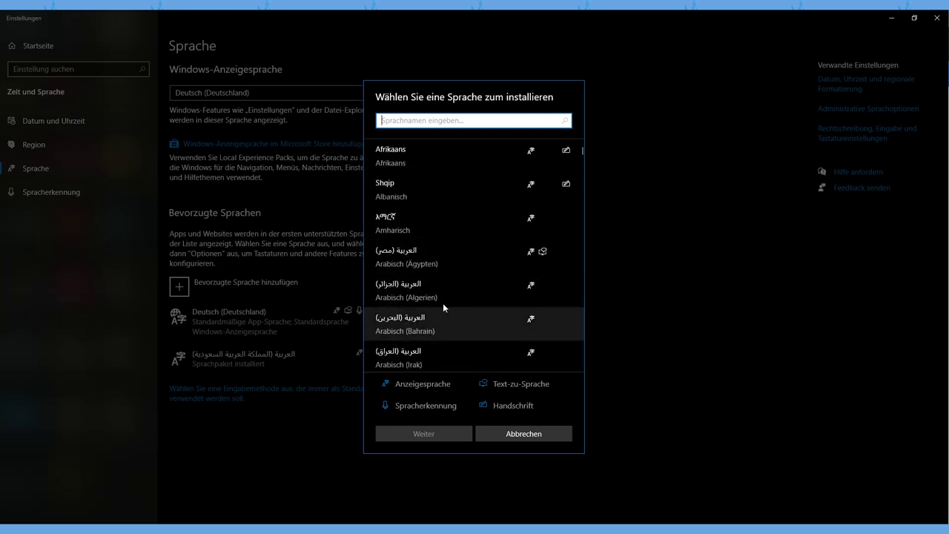
click(519, 436)
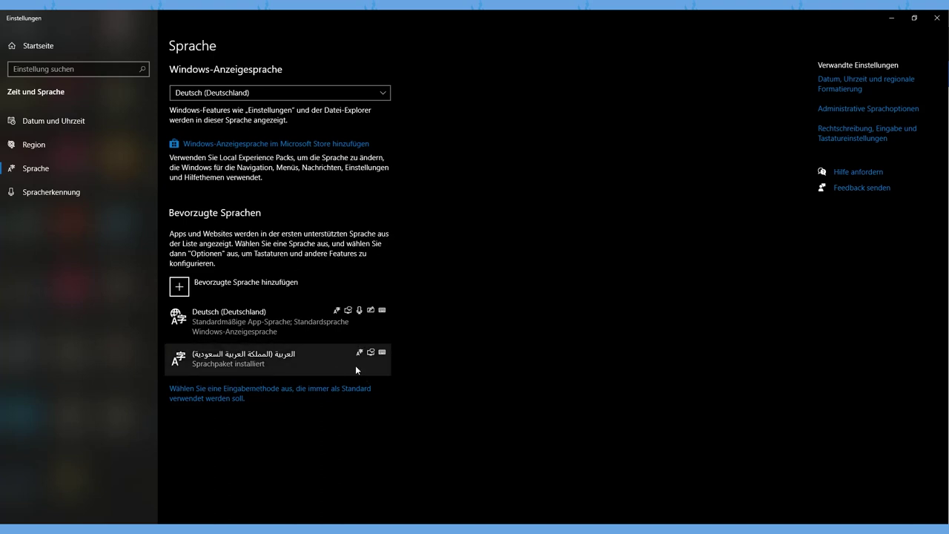
Open the language options for Arabisch (Saudi-Arabien), and review the keyboards available to add and the installed Arabic ASDF Eastern - Custom keyboard.
click(275, 360)
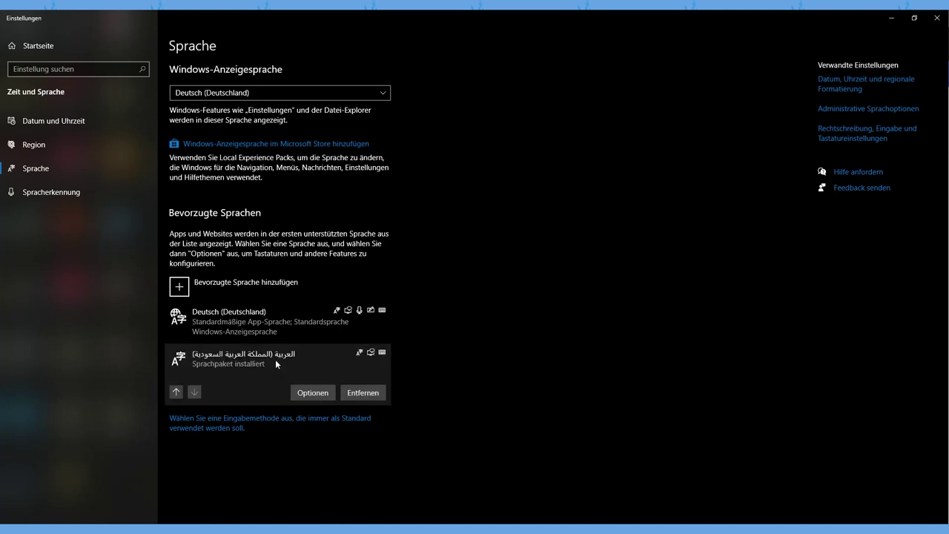
click(313, 393)
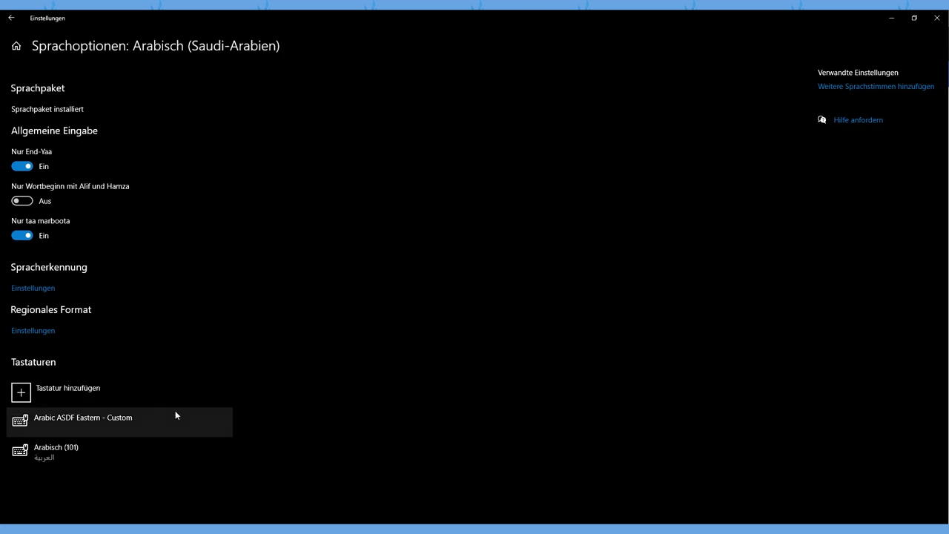
click(70, 394)
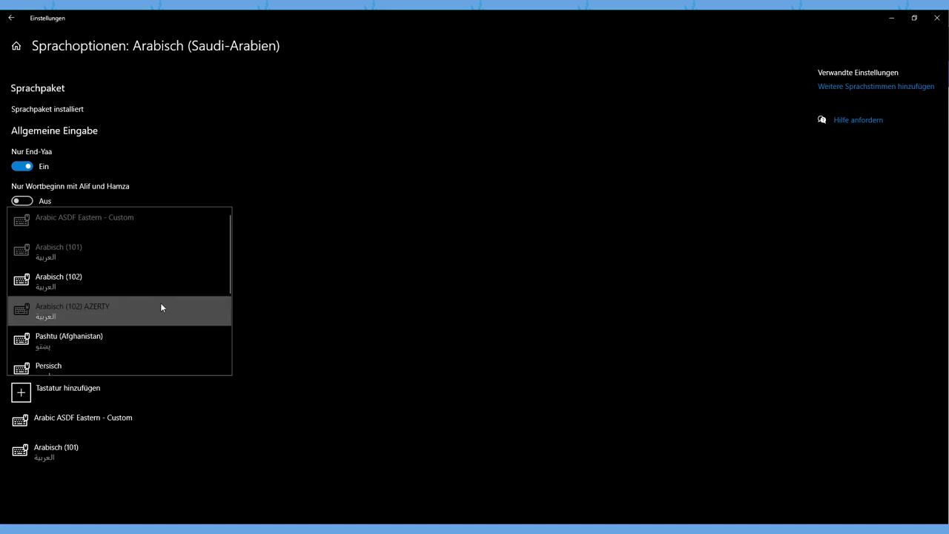
scroll(161, 306, up, 1)
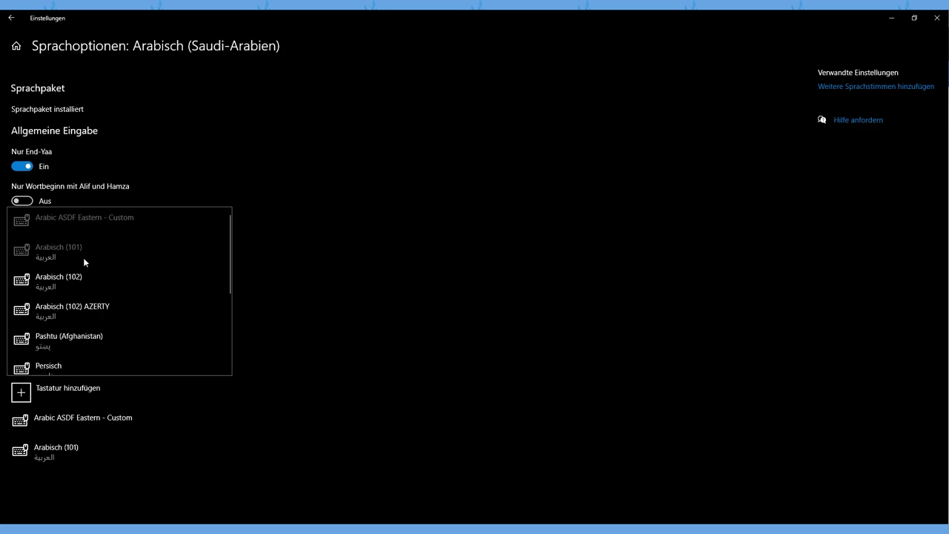
click(252, 358)
click(97, 420)
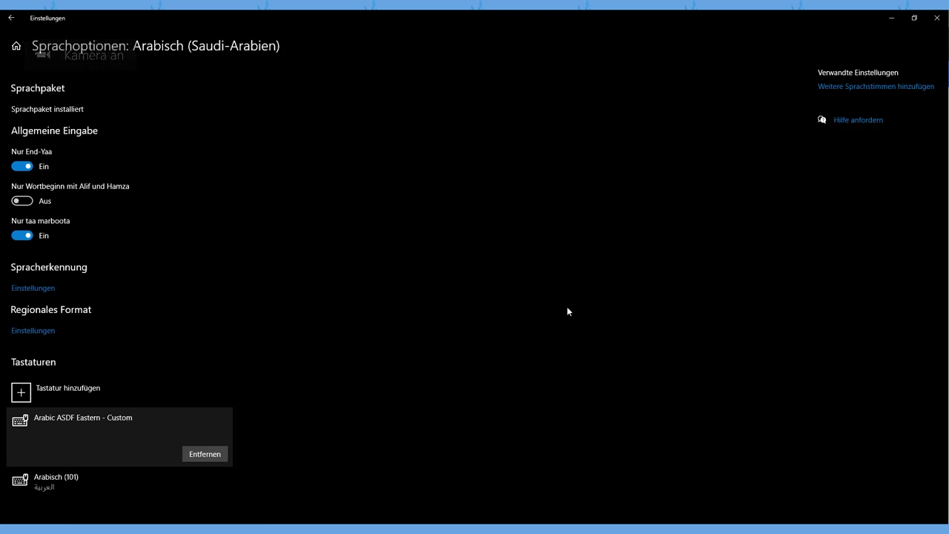
Cycle through the installed input methods and select the Arabic ASDF Eastern - Custom keyboard as the active one.
key(super+space)
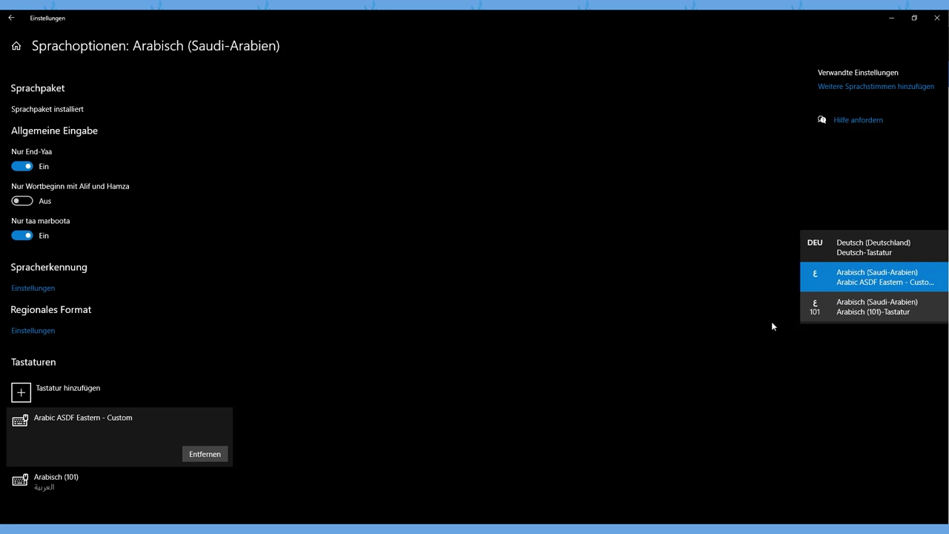
click(833, 320)
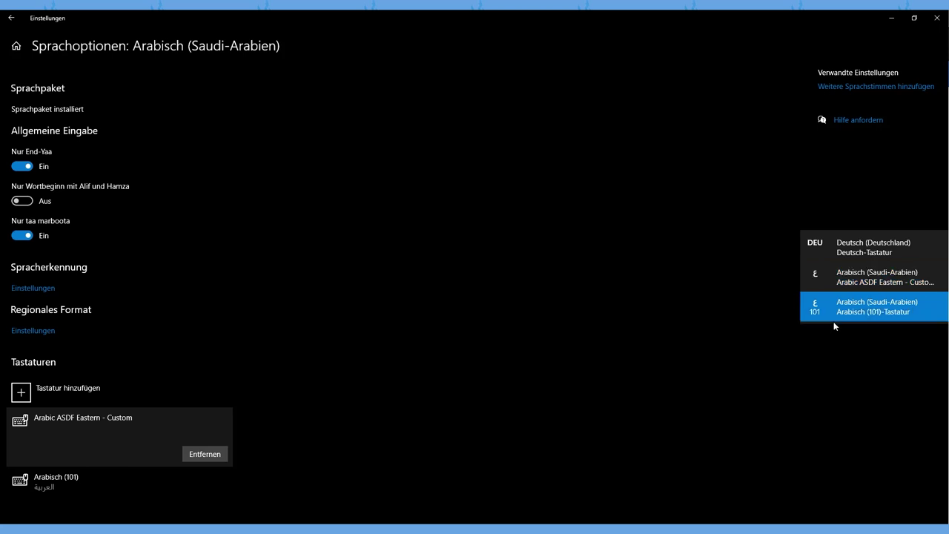
key(super+space)
key(super+space)
key(super+space)
key(super+space)
key(super+space)
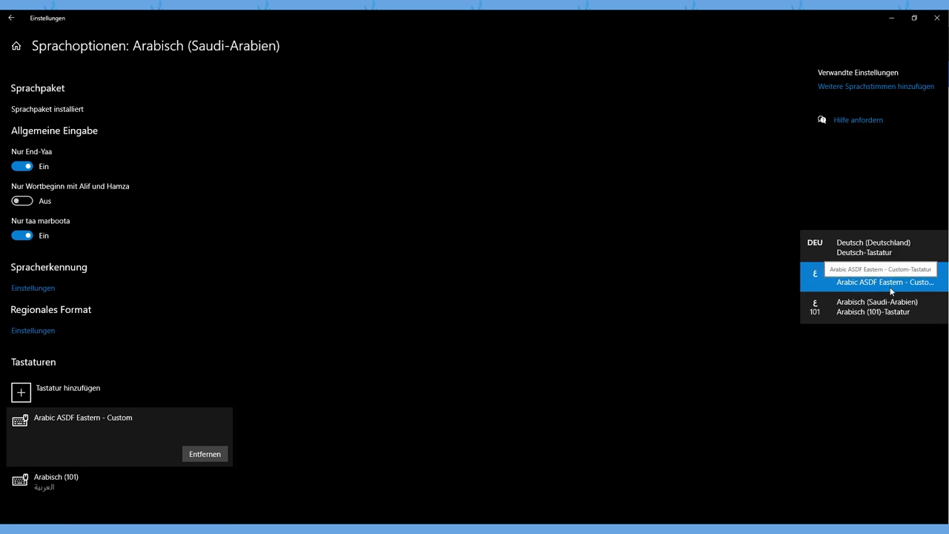
click(837, 286)
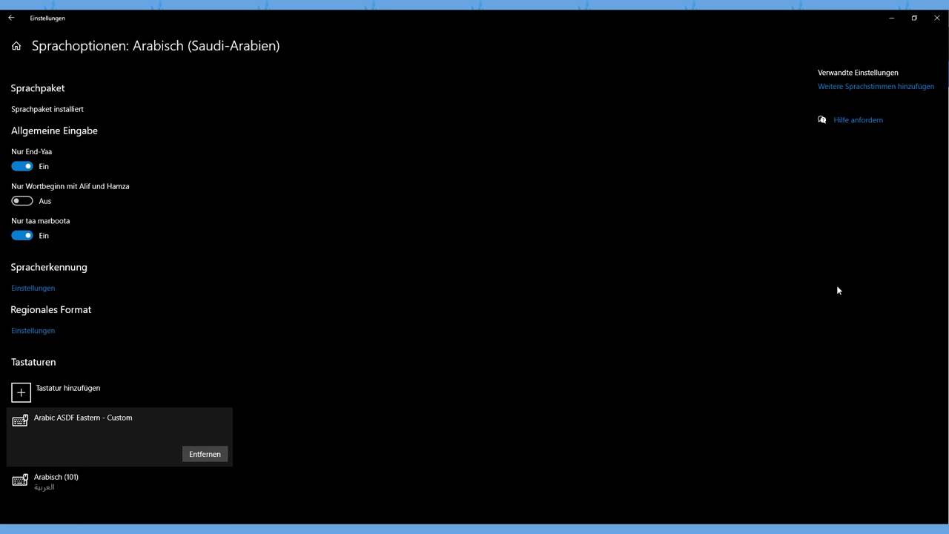
click(108, 484)
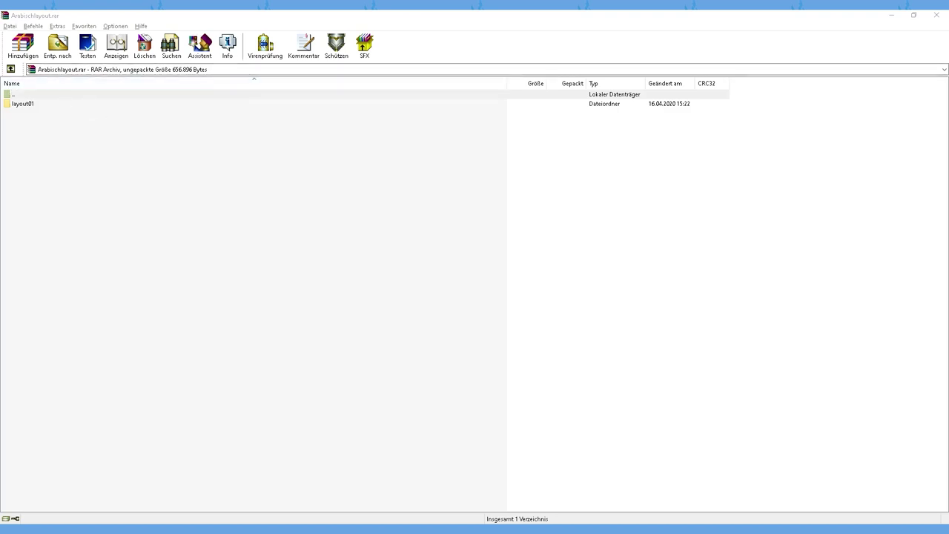
Run the setup program from the layout01 folder of the Arabischlayout.rar archive, and close the installer's dialog.
double_click(23, 104)
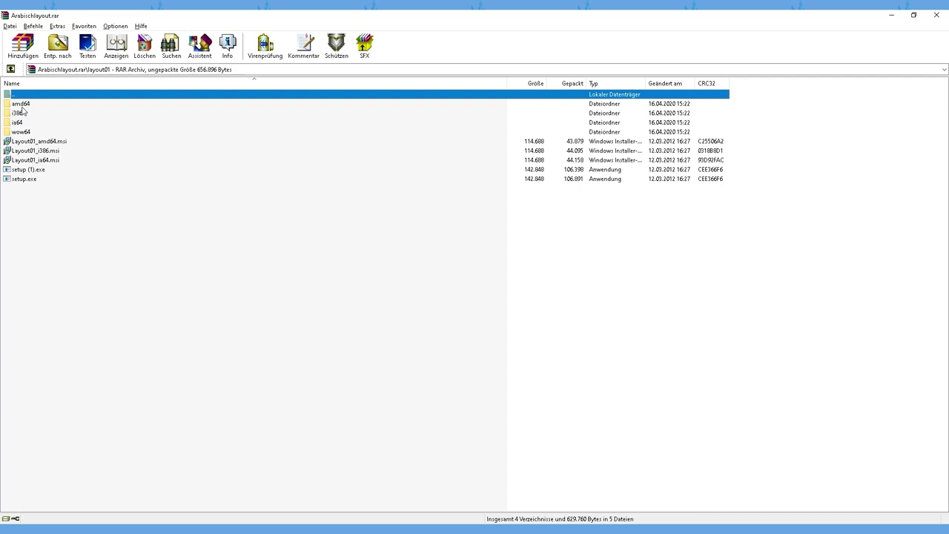
double_click(30, 179)
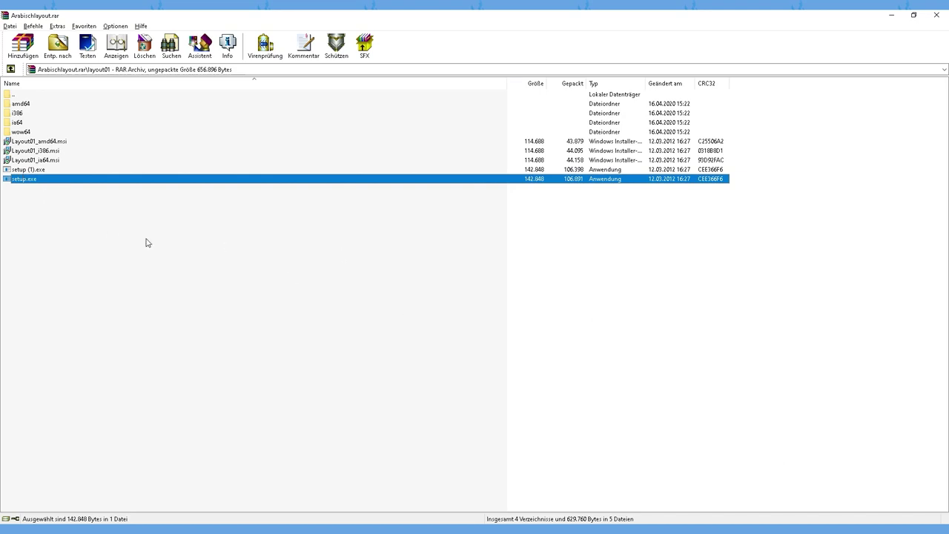
click(34, 170)
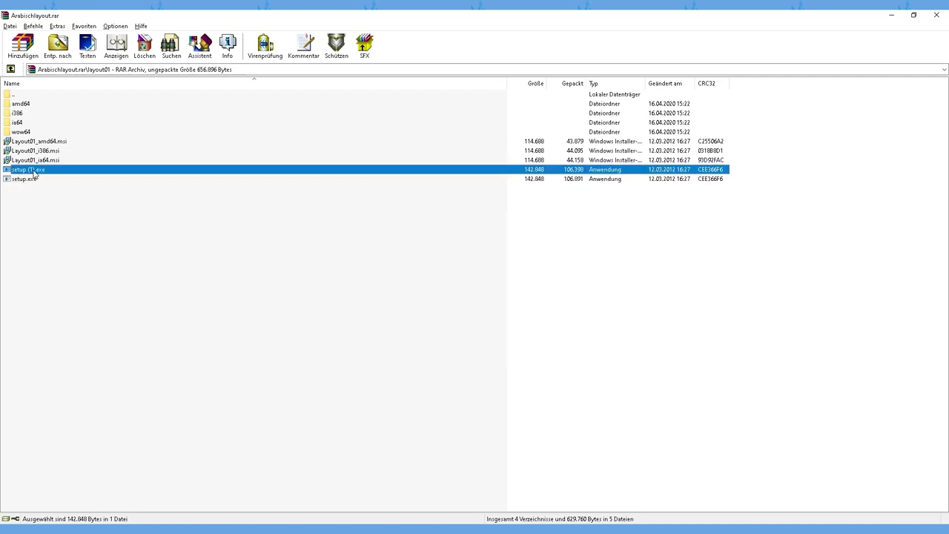
key(alt+Tab)
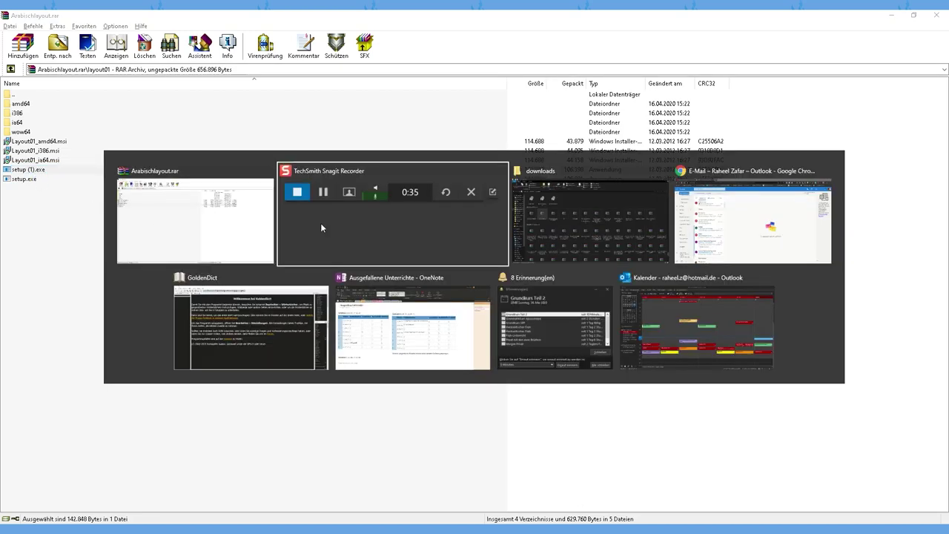
click(245, 229)
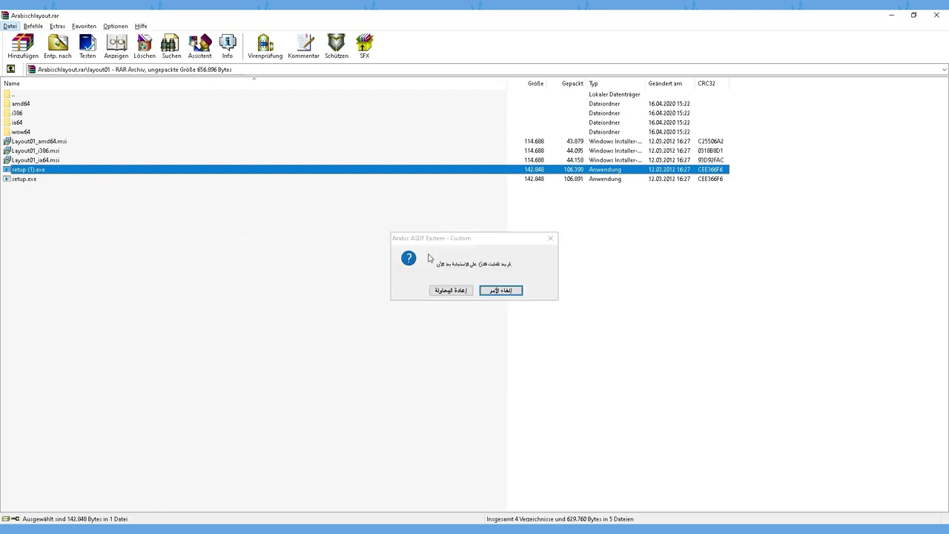
drag(491, 245, 470, 217)
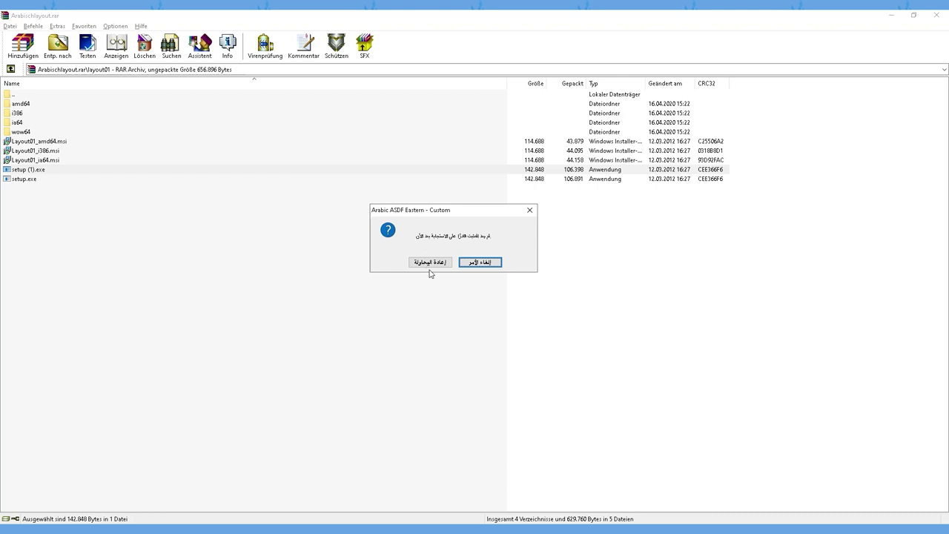
click(529, 212)
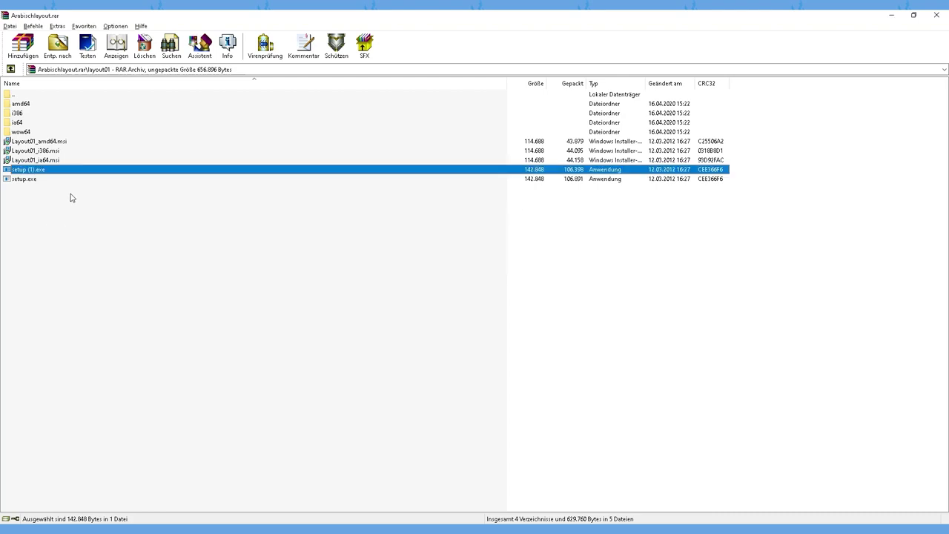
Examine the contents of the wow64, i386, ia64 and amd64 subfolders inside the layout01 folder.
click(116, 201)
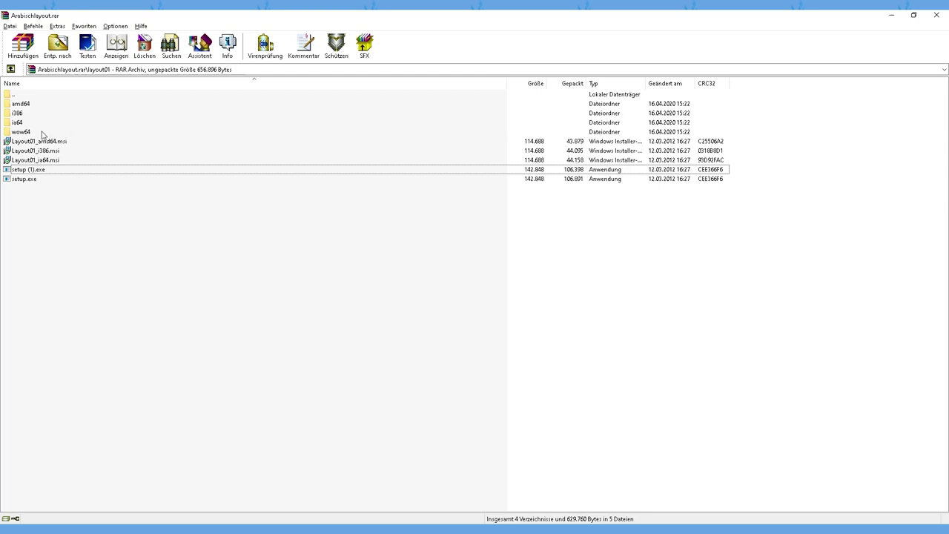
double_click(29, 133)
click(10, 69)
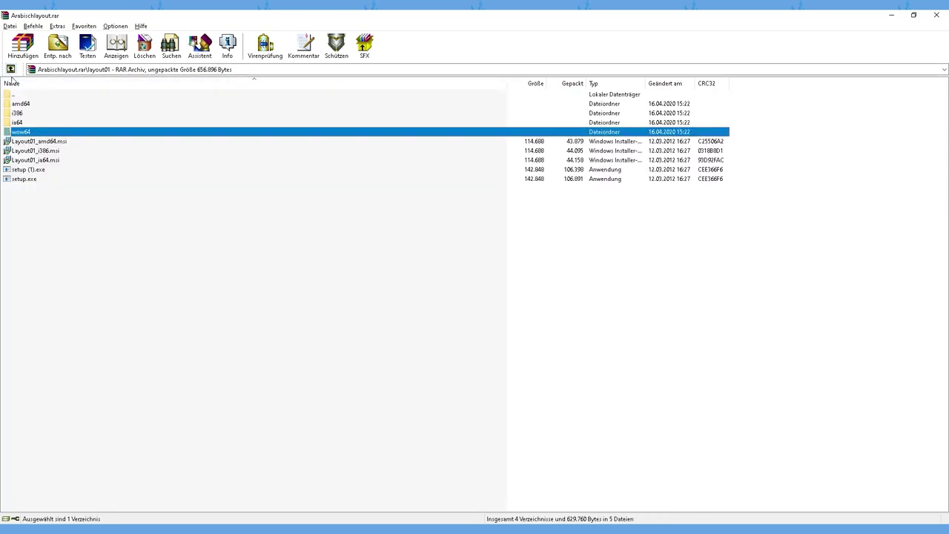
double_click(27, 115)
click(10, 69)
double_click(32, 122)
click(10, 69)
click(31, 106)
double_click(31, 105)
click(11, 68)
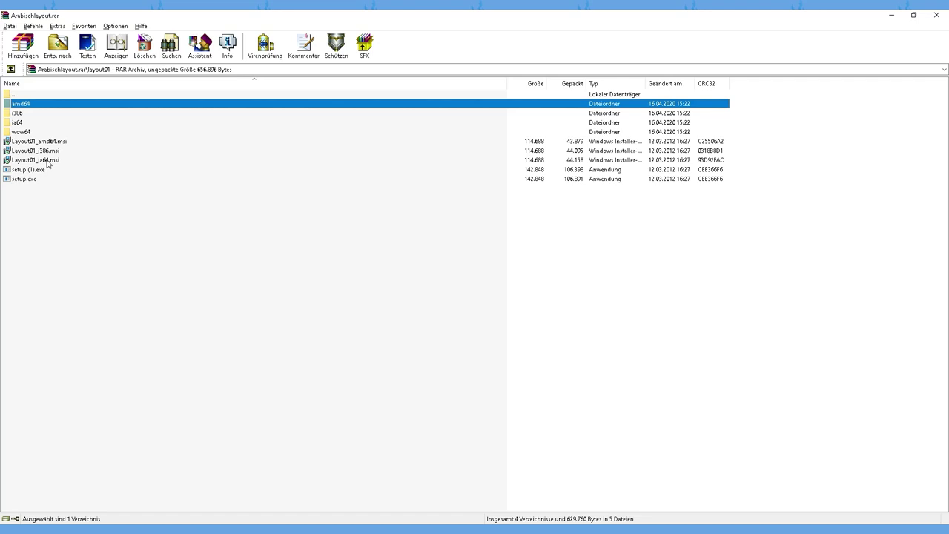